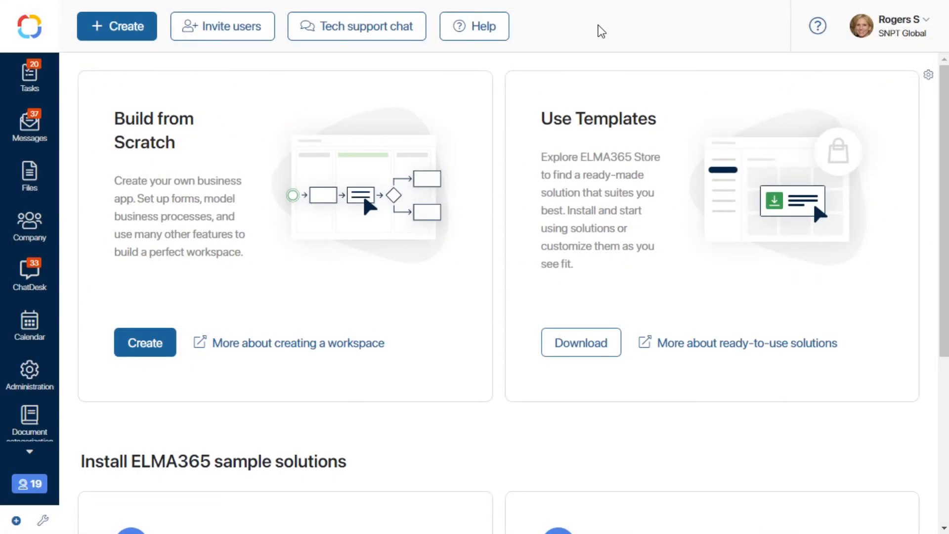
- Create a new workspace named Warehouse that is visible to everyone
{"action": "left_click", "coordinate": [17, 521]}
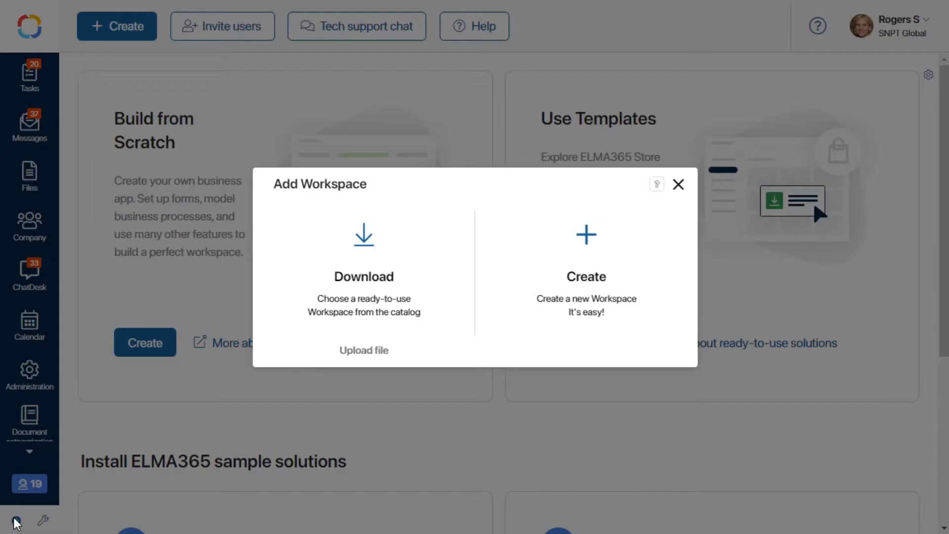
{"action": "left_click", "coordinate": [547, 235]}
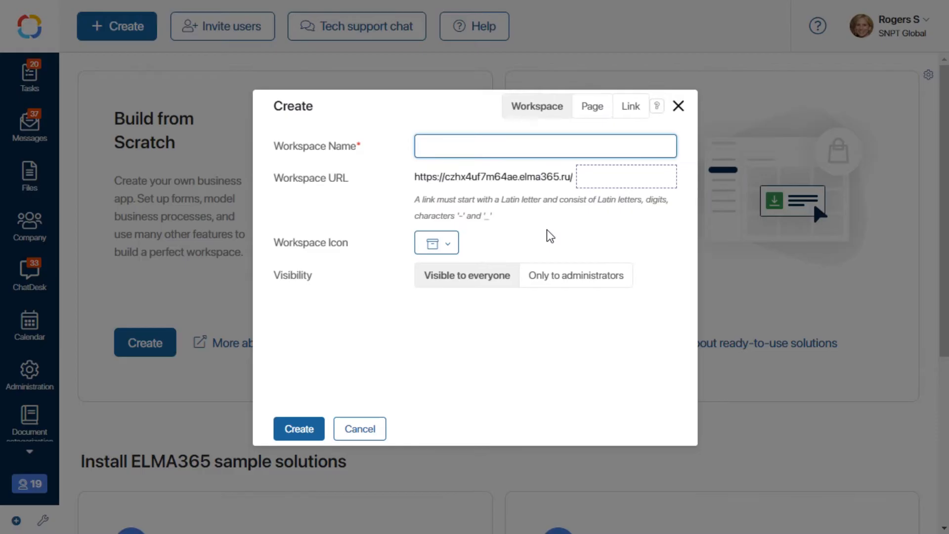
{"action": "type", "text": "Warehouse"}
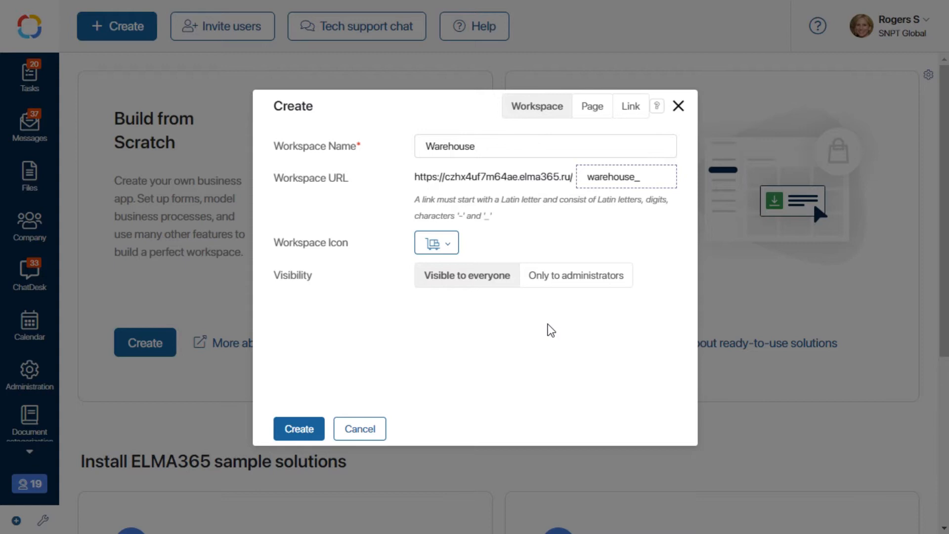
{"action": "left_click", "coordinate": [300, 427]}
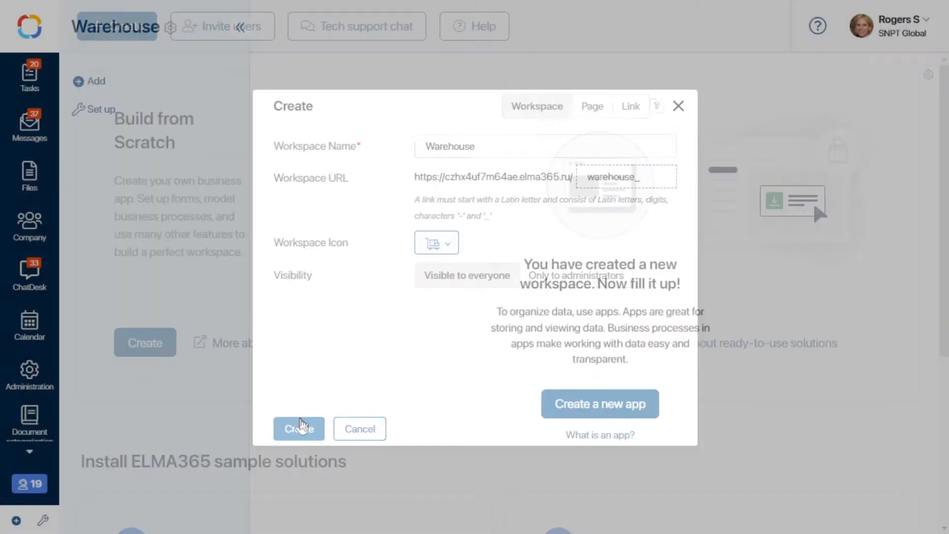
- Create a standard app named Orders in the Warehouse workspace, using the Tiles view
{"action": "left_click", "coordinate": [568, 405]}
{"action": "type", "text": "Orders"}
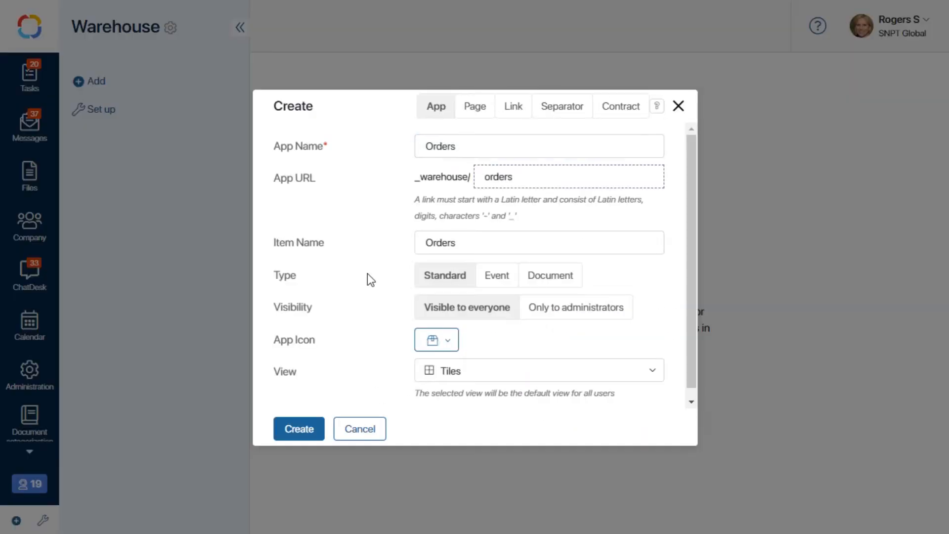
{"action": "left_click", "coordinate": [292, 434]}
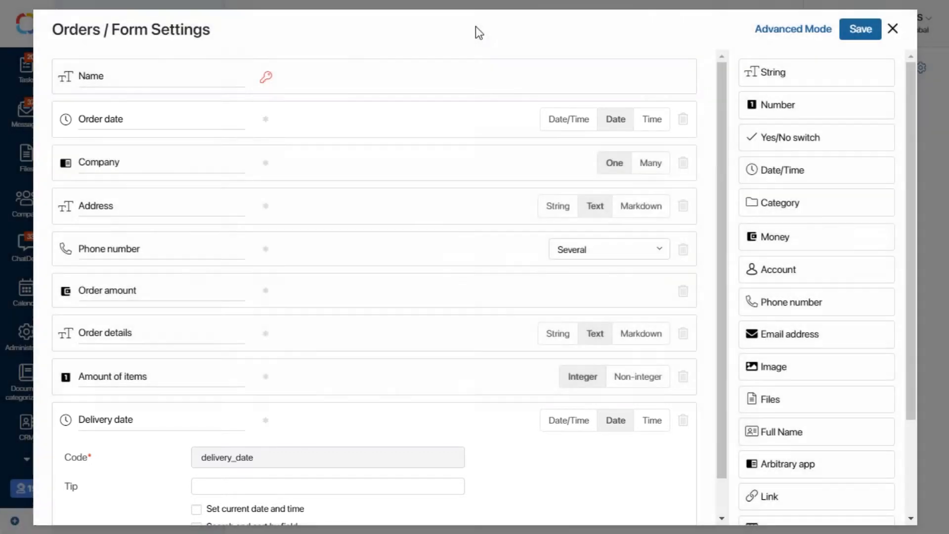
- Review the settings of the Company and Order amount fields in the Orders form
{"action": "left_click", "coordinate": [418, 159]}
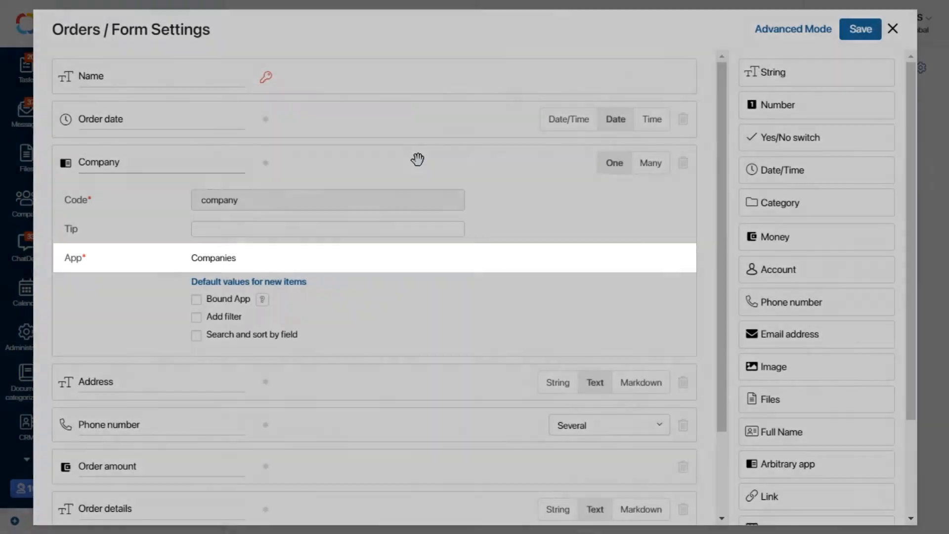
{"action": "scroll", "coordinate": [490, 199], "scroll_direction": "down", "scroll_amount": 2}
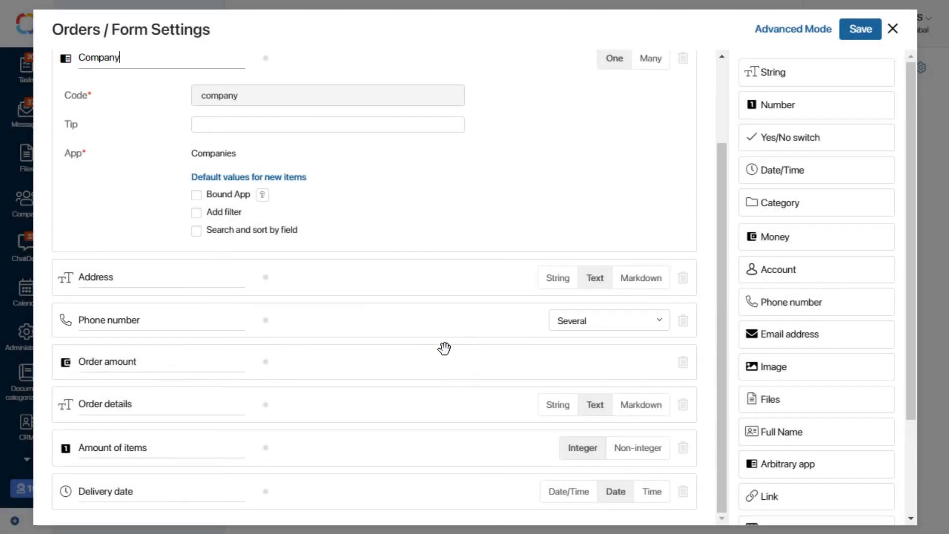
{"action": "left_click", "coordinate": [444, 348]}
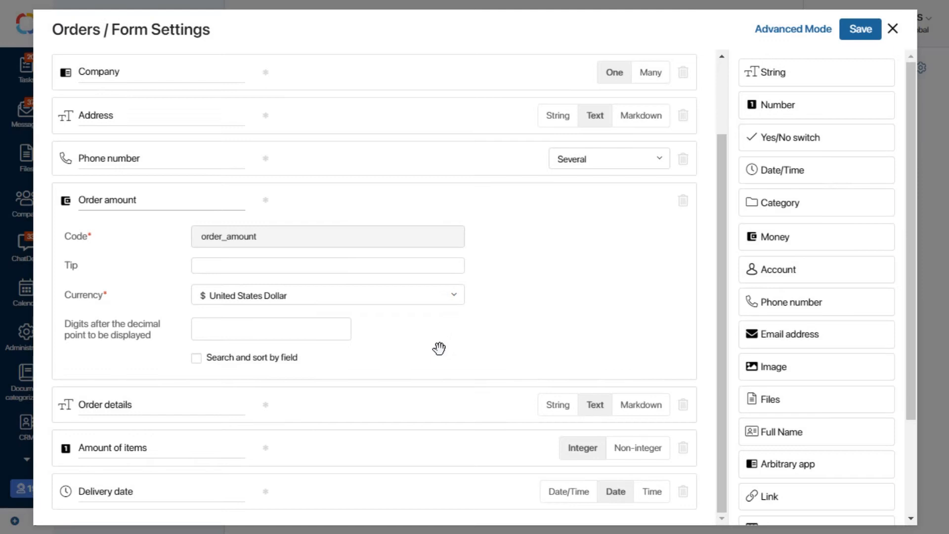
- Make the order fields required, enable search and sort for Delivery date, Amount of items and Order date, and save the form
{"action": "left_click", "coordinate": [270, 500]}
{"action": "left_click", "coordinate": [196, 488]}
{"action": "left_click", "coordinate": [269, 334]}
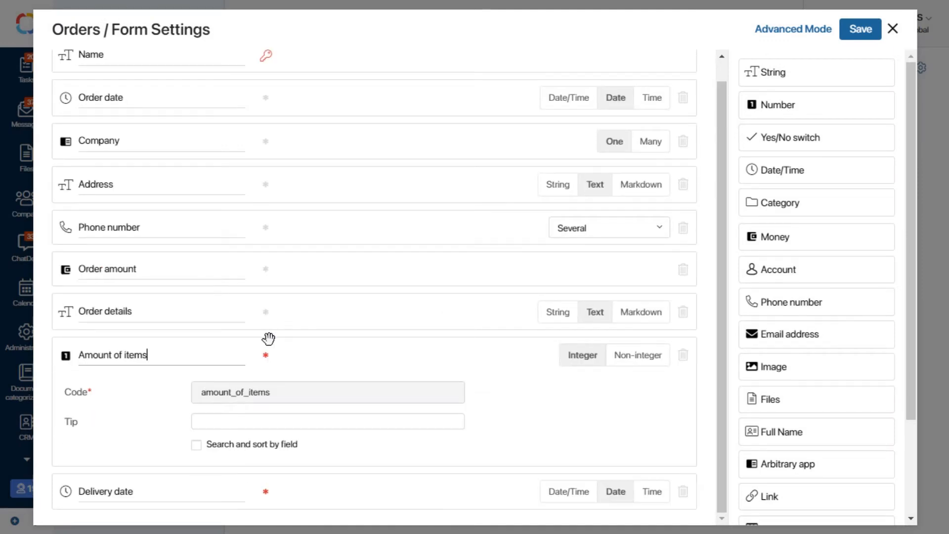
{"action": "left_click", "coordinate": [196, 444]}
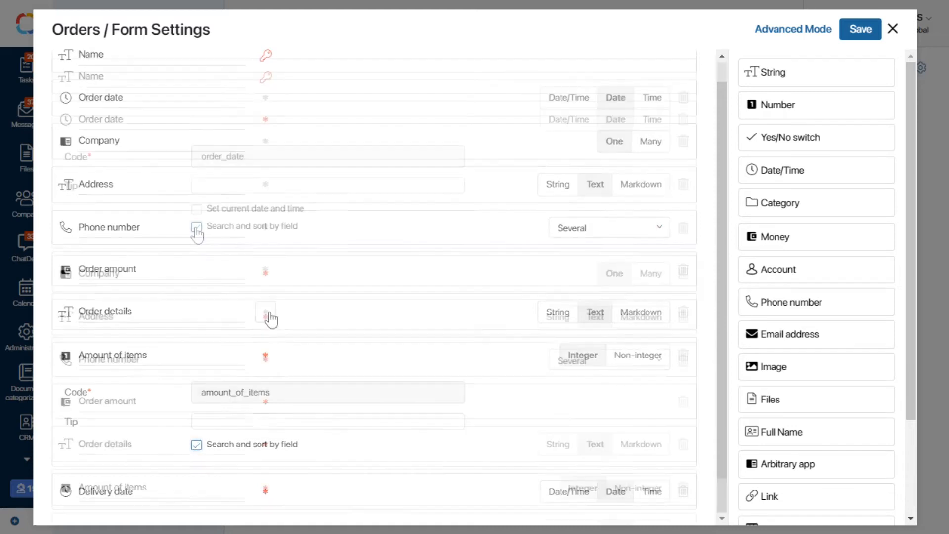
{"action": "left_click", "coordinate": [196, 226]}
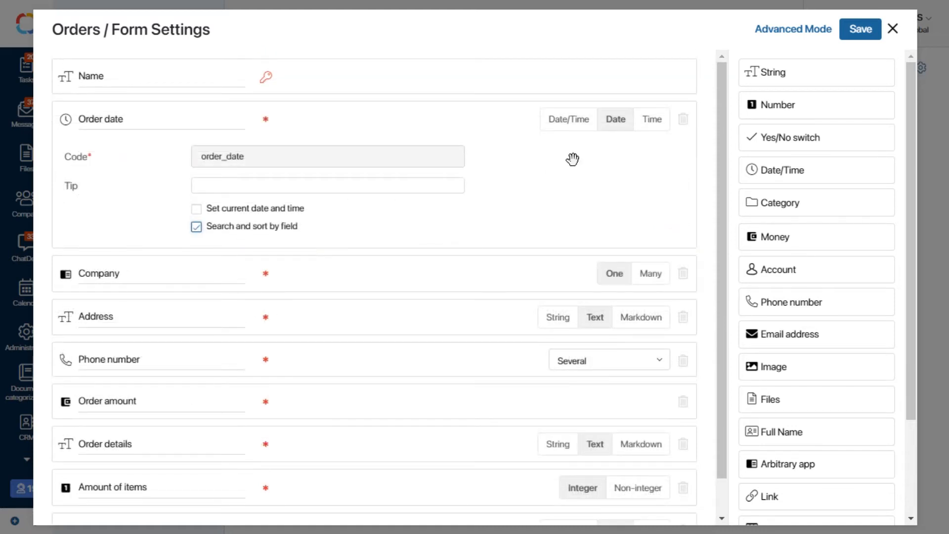
{"action": "left_click", "coordinate": [869, 35]}
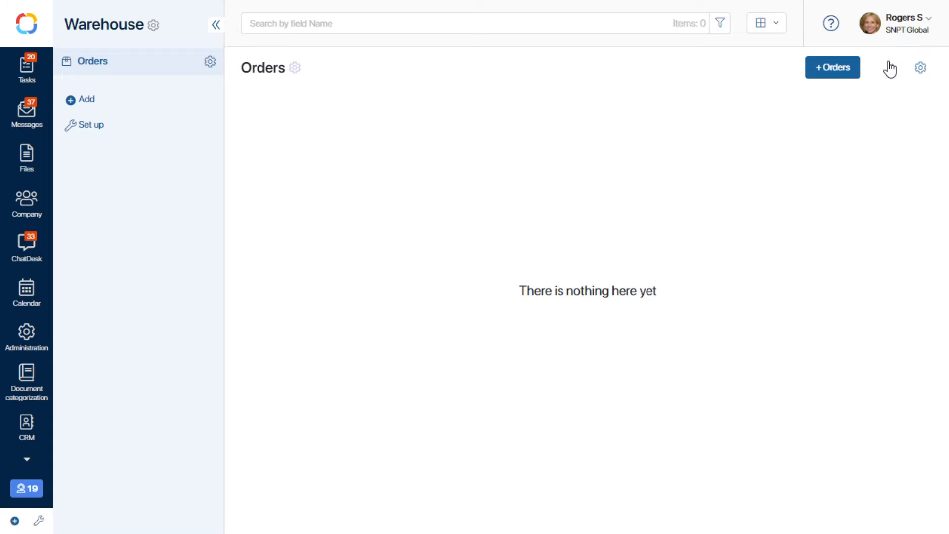
- Download the xlsx data import template for the Orders app and open template-orders.xlsx
{"action": "left_click", "coordinate": [890, 68]}
{"action": "left_click", "coordinate": [887, 125]}
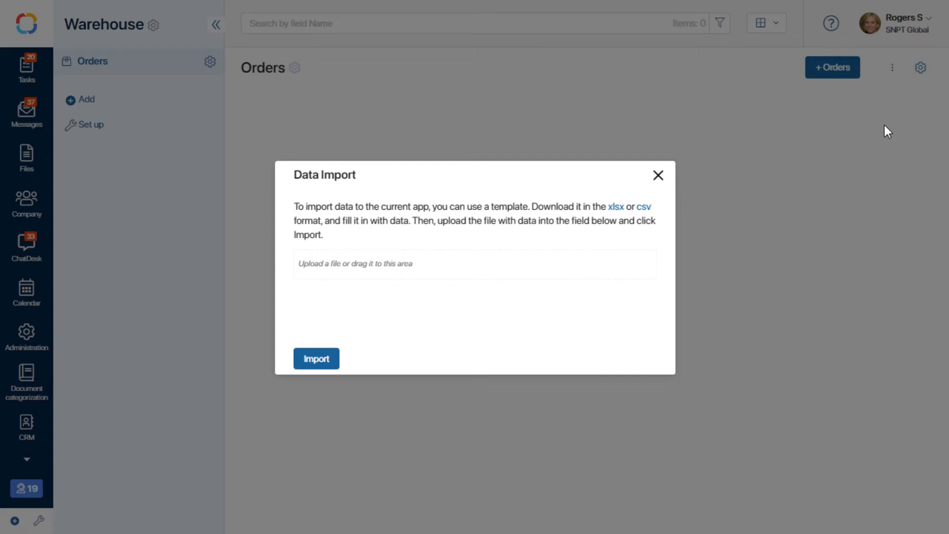
{"action": "left_click", "coordinate": [614, 207]}
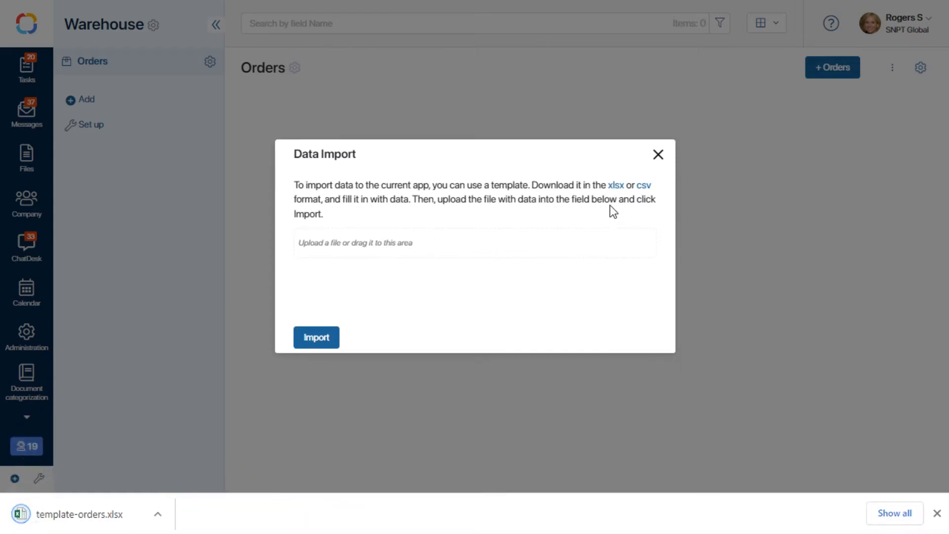
{"action": "left_click", "coordinate": [85, 513]}
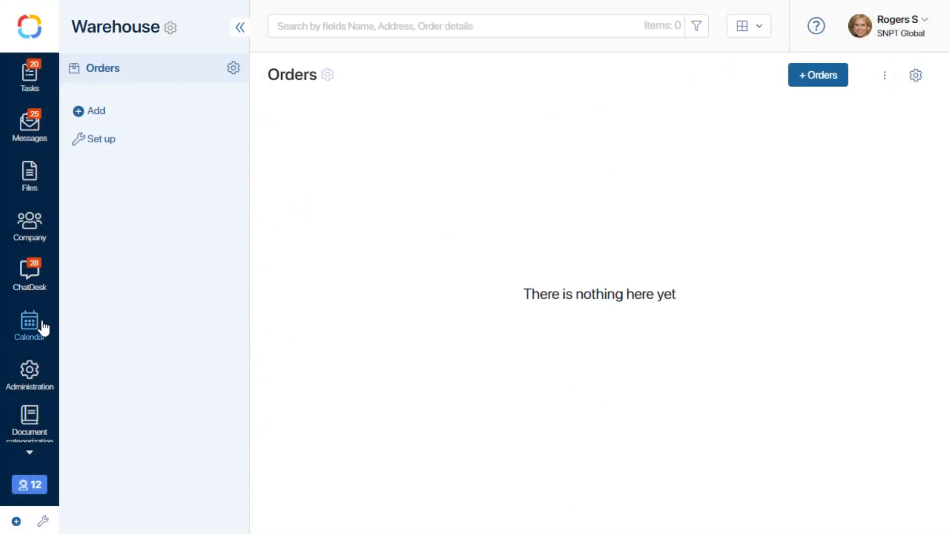
- Add the company Aquarius, Inc. to the CRM Companies app with its work phone, work email, address and contact person
{"action": "scroll", "coordinate": [40, 328], "scroll_direction": "down", "scroll_amount": 3}
{"action": "left_click", "coordinate": [28, 267]}
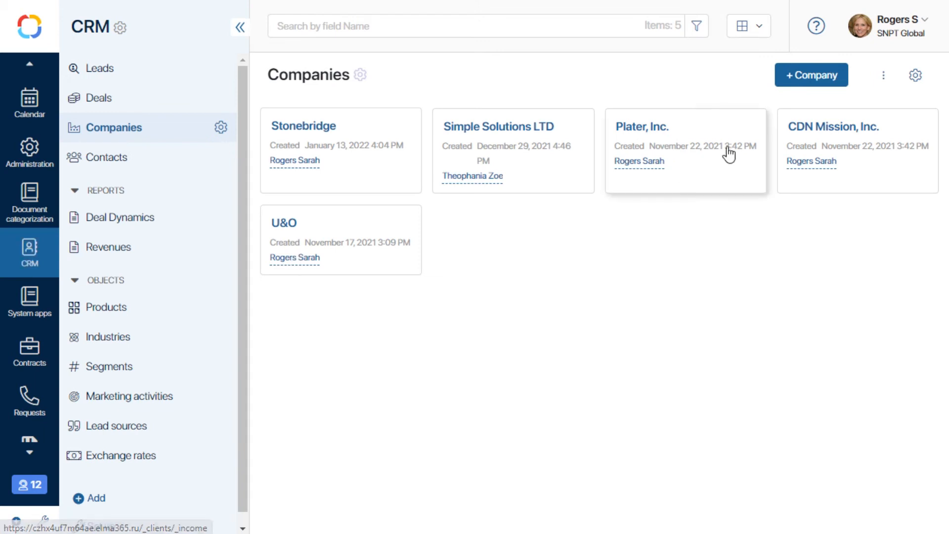
{"action": "left_click", "coordinate": [813, 80]}
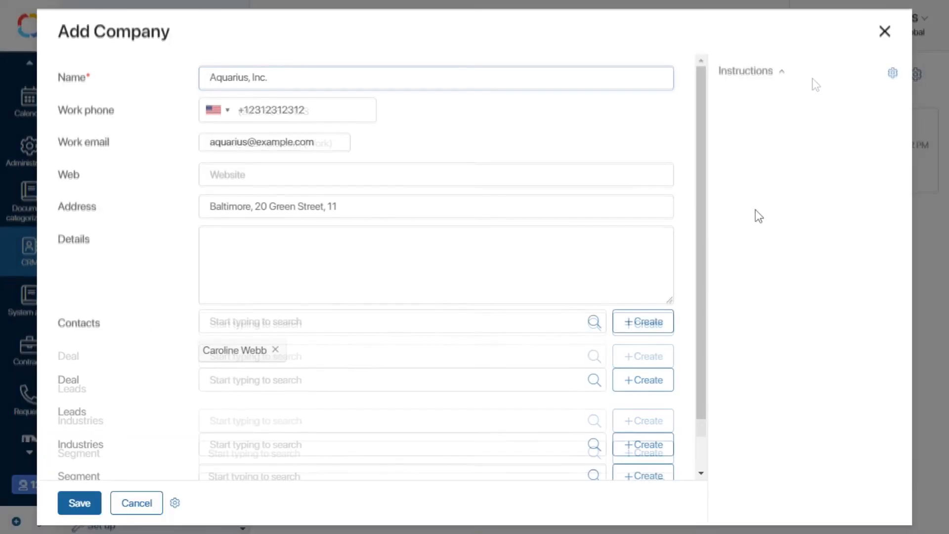
{"action": "left_click", "coordinate": [91, 498]}
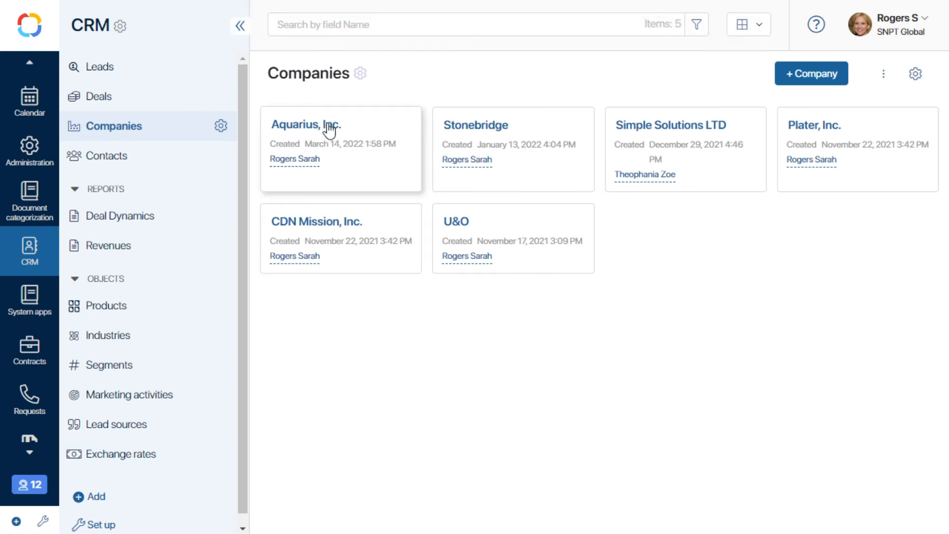
- Copy the Aquarius, Inc. record's ID from its page link and add it in square brackets after the company name in spreadsheet cell C2
{"action": "left_click", "coordinate": [328, 128]}
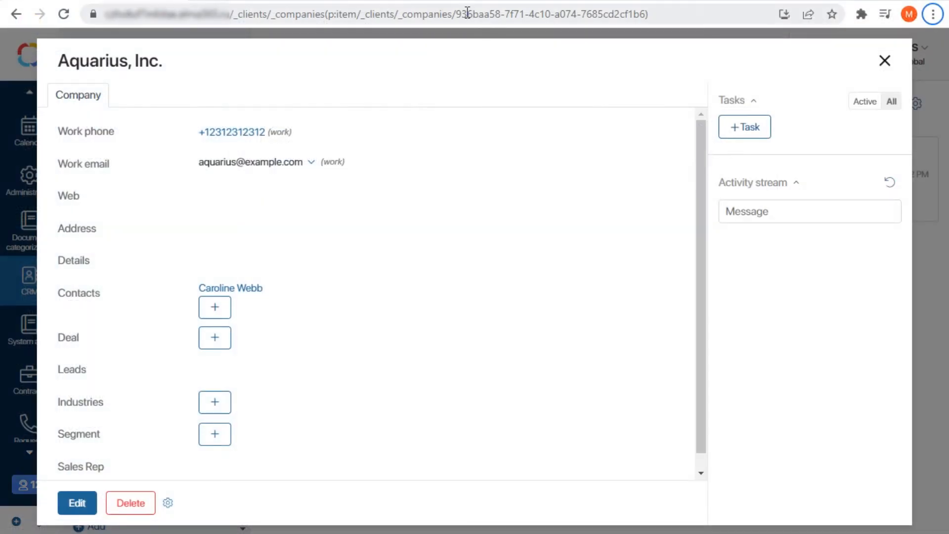
{"action": "left_click_drag", "start_coordinate": [489, 14], "coordinate": [645, 19]}
{"action": "key", "text": "ctrl+c"}
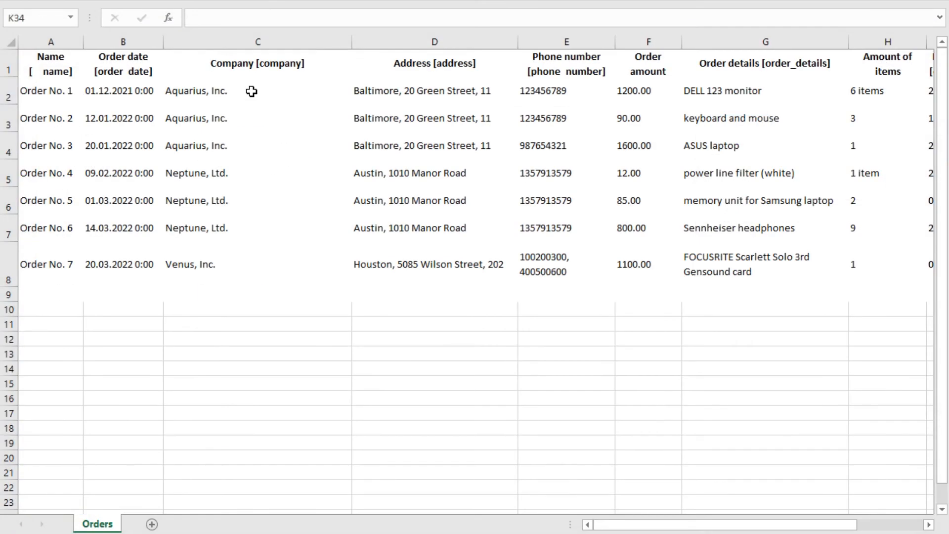
{"action": "double_click", "coordinate": [252, 91]}
{"action": "type", "text": "["}
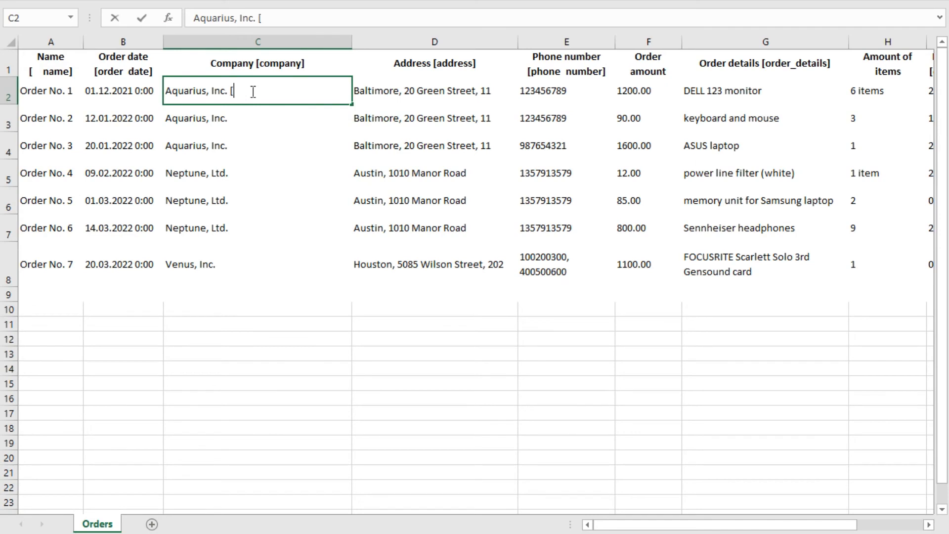
{"action": "key", "text": "ctrl+v"}
{"action": "type", "text": "]"}
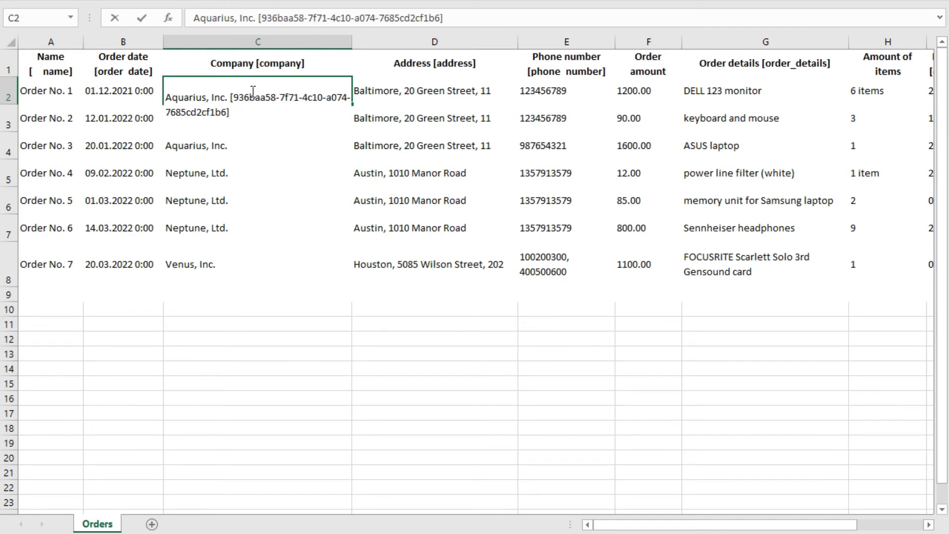
{"action": "left_click", "coordinate": [254, 152]}
{"action": "double_click", "coordinate": [252, 151]}
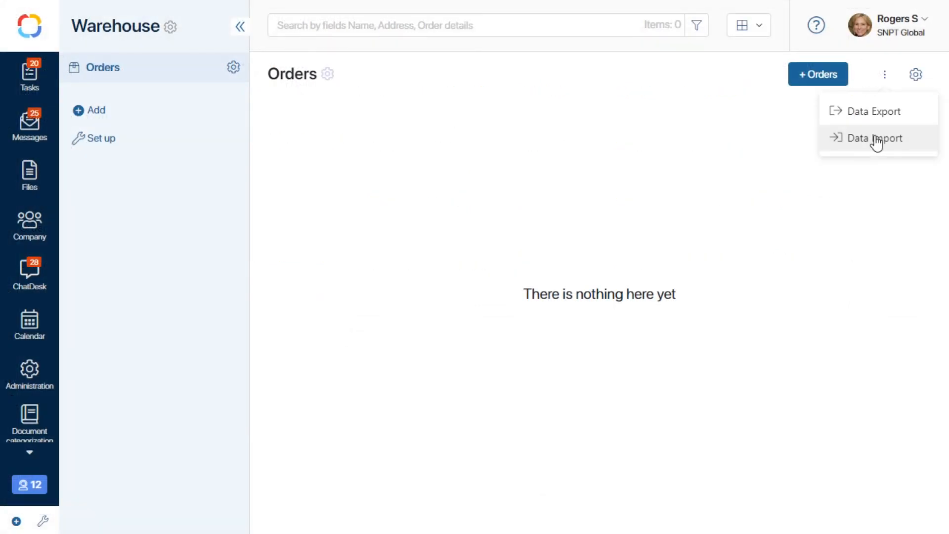
- Try to import List of orders.xlsx from the Orders folder on Disk (D:) into the Orders app
{"action": "left_click", "coordinate": [875, 141]}
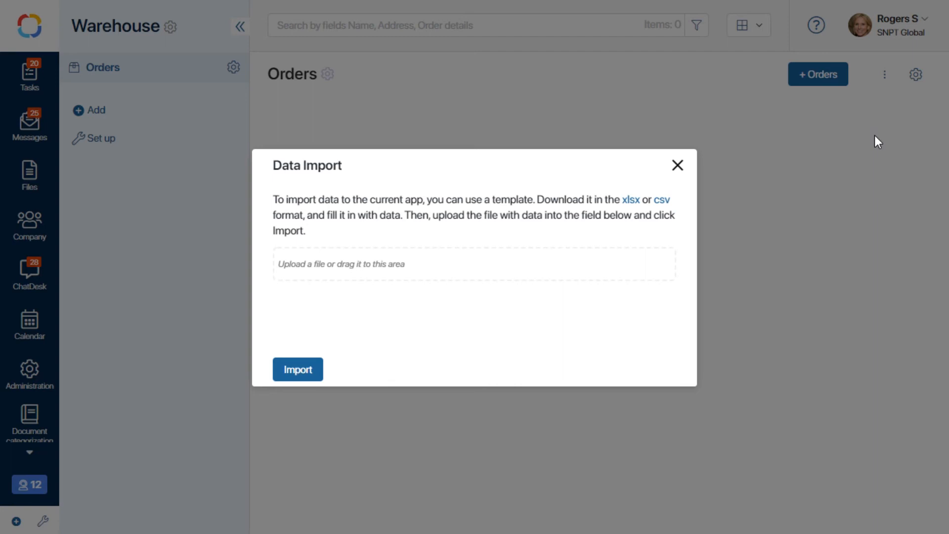
{"action": "left_click", "coordinate": [382, 265]}
{"action": "left_click", "coordinate": [352, 231]}
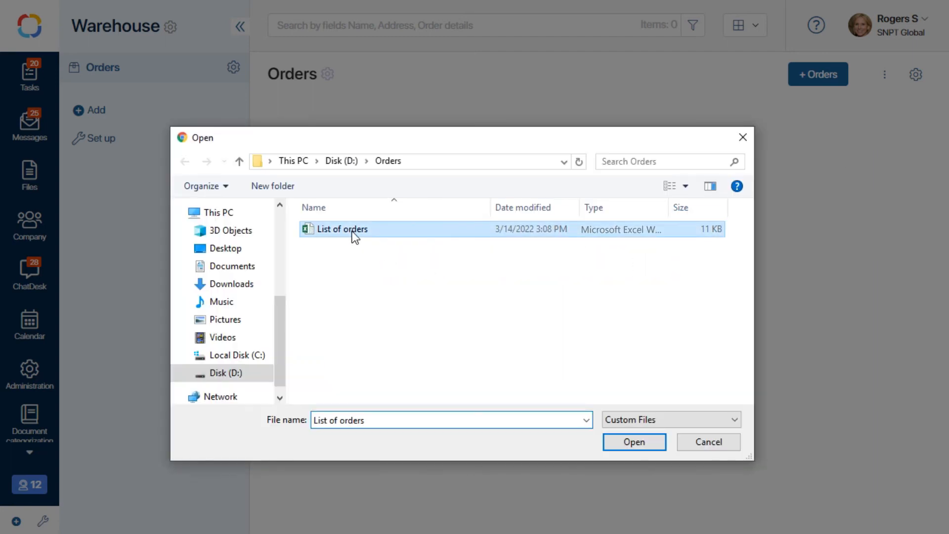
{"action": "left_click", "coordinate": [618, 440]}
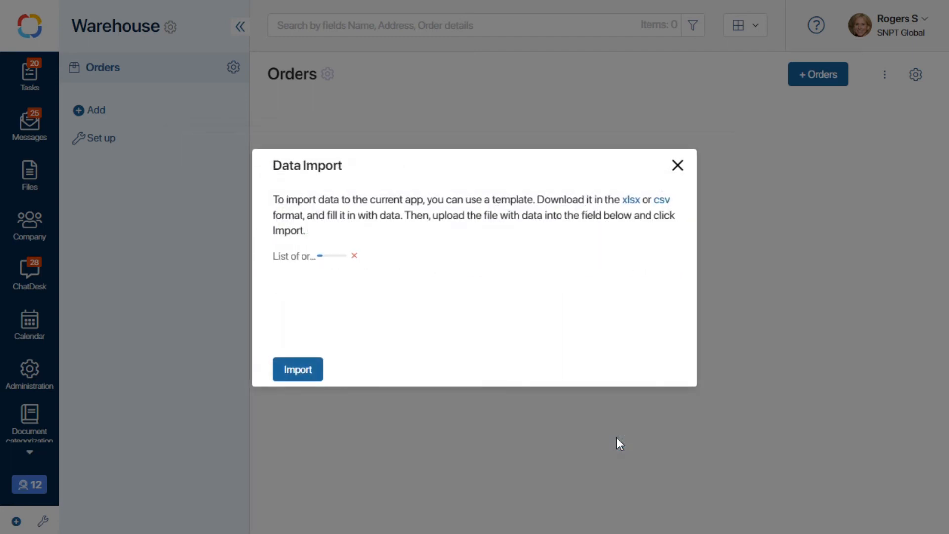
{"action": "left_click", "coordinate": [308, 370]}
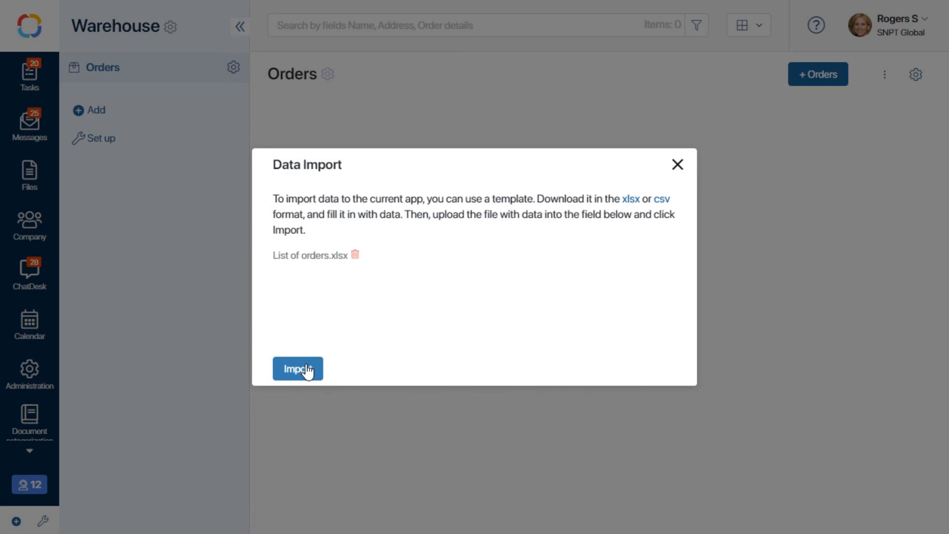
{"action": "left_click", "coordinate": [305, 369]}
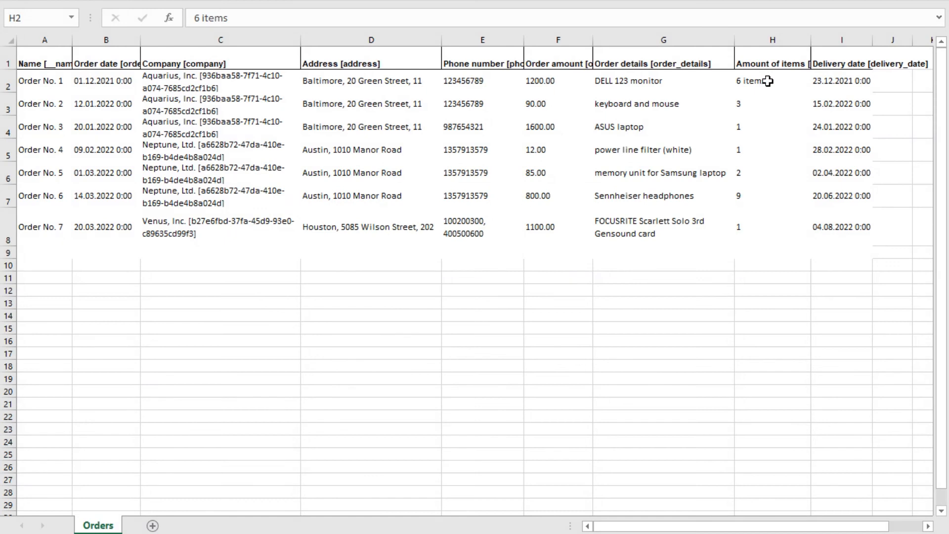
- Correct the Amount of items for Order No. 1 in cell H2 to the plain number 6
{"action": "double_click", "coordinate": [768, 81]}
{"action": "left_click_drag", "start_coordinate": [769, 81], "coordinate": [744, 81]}
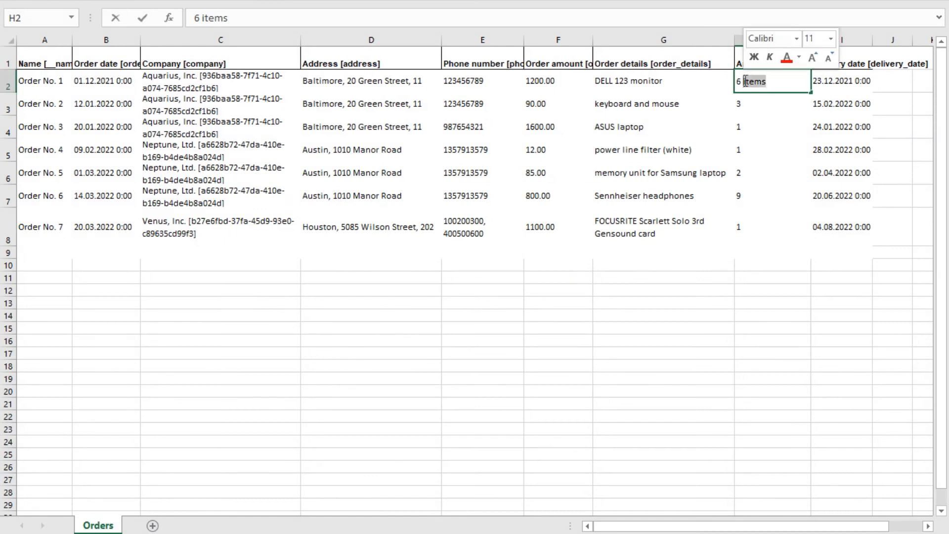
{"action": "key", "text": "BackSpace"}
{"action": "left_click", "coordinate": [765, 291]}
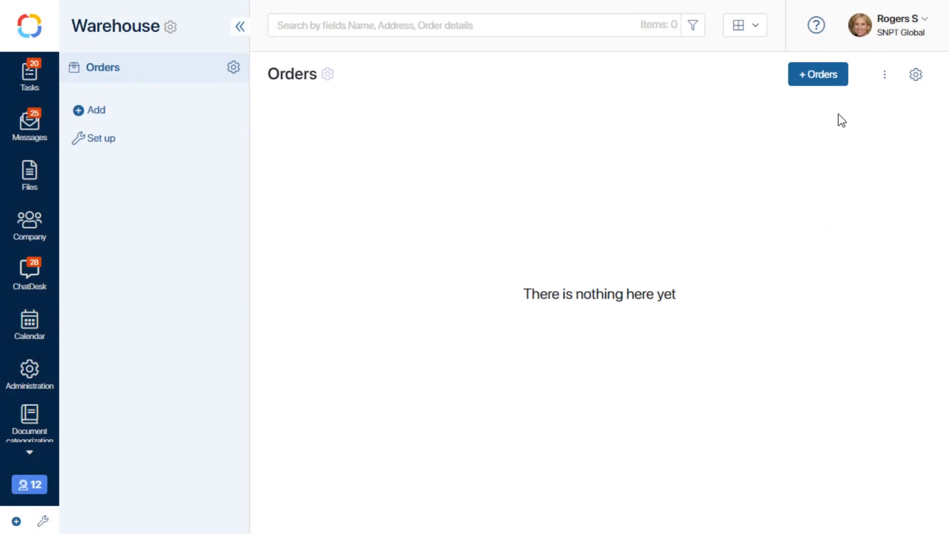
- Import the corrected List of orders.xlsx into the Orders app
{"action": "left_click", "coordinate": [883, 74]}
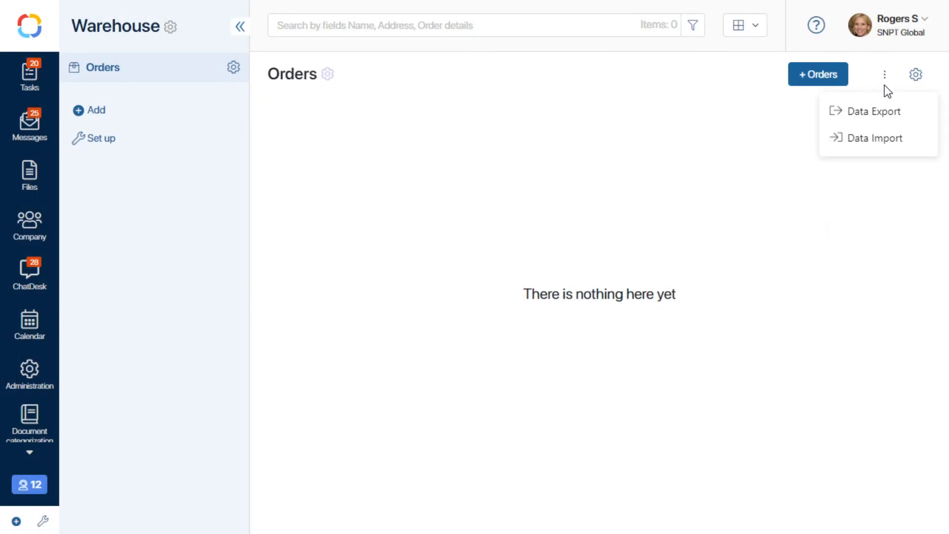
{"action": "left_click", "coordinate": [885, 138]}
{"action": "left_click", "coordinate": [383, 263]}
{"action": "left_click", "coordinate": [307, 176]}
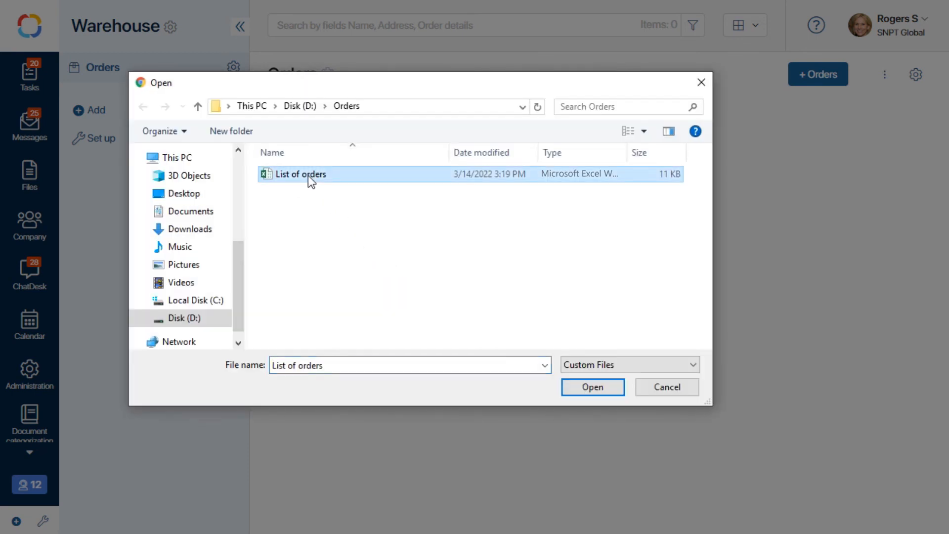
{"action": "left_click", "coordinate": [584, 392]}
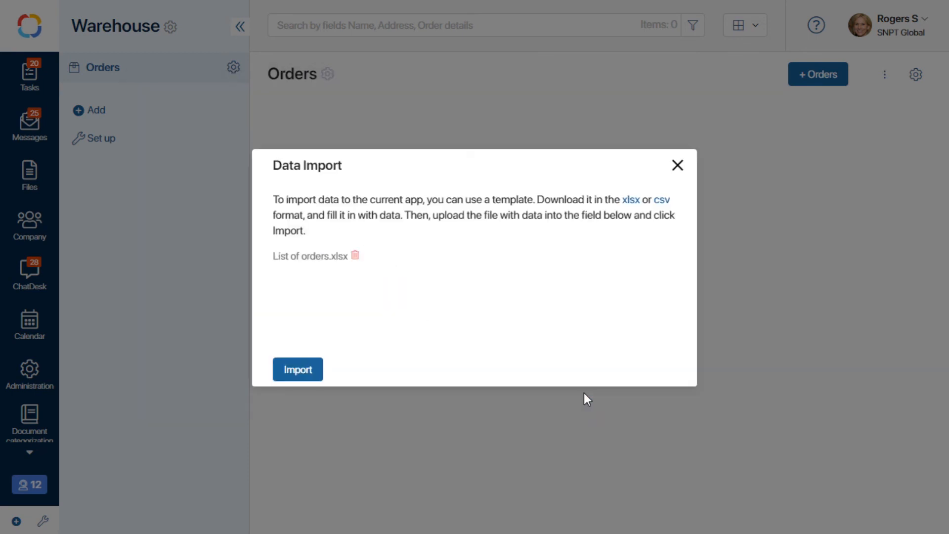
{"action": "left_click", "coordinate": [299, 370]}
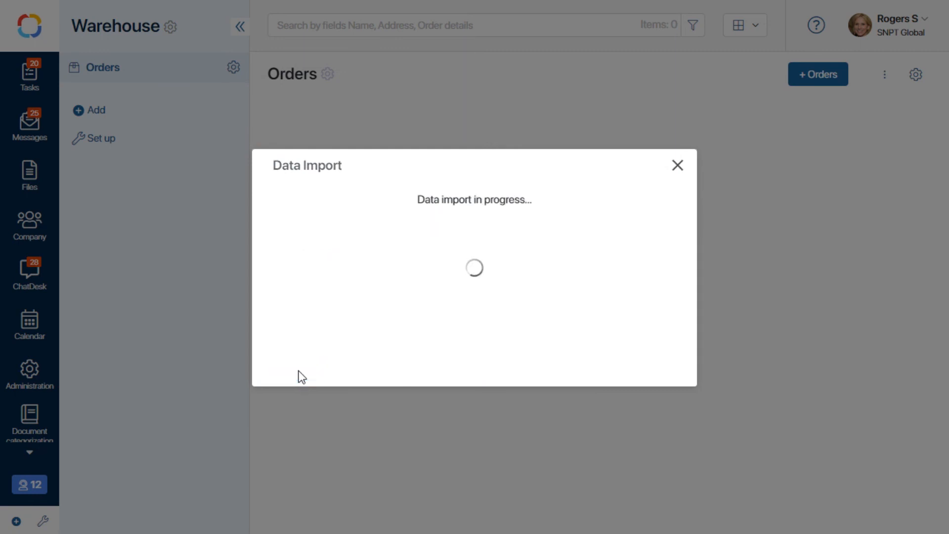
{"action": "left_click", "coordinate": [297, 371]}
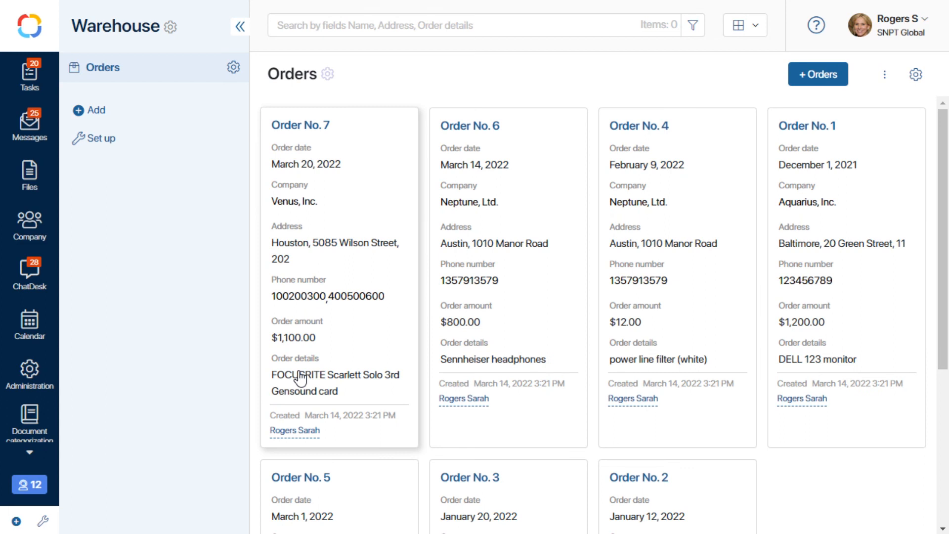